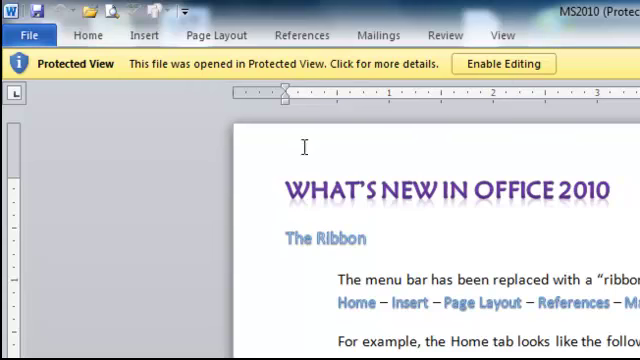
Enable editing on the 'What's New in Office 2010' document to leave Protected View.
click(490, 68)
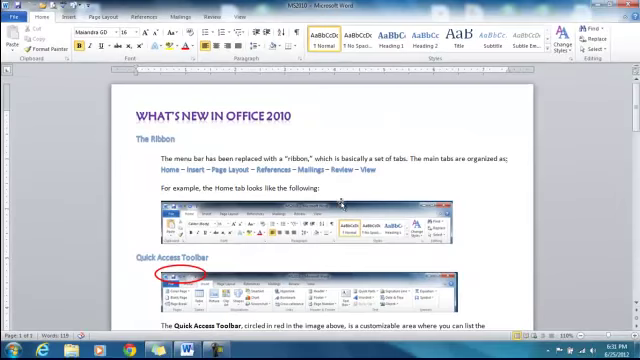
scroll(344, 196, down, 2)
scroll(344, 196, up, 2)
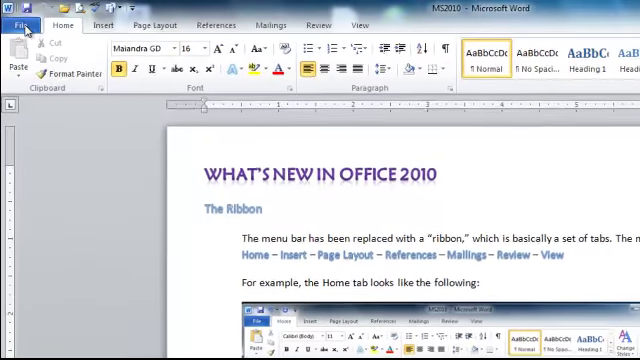
Open the Save As dialog from the File menu, then cancel it.
click(25, 28)
click(43, 66)
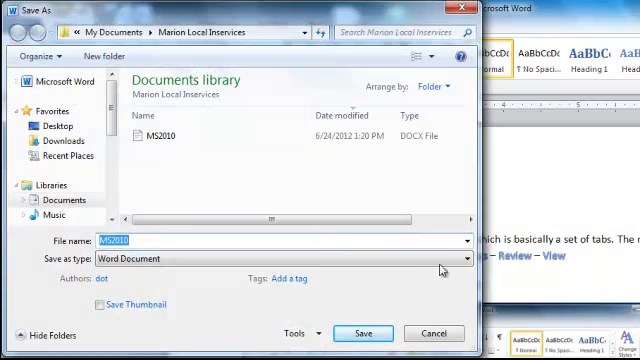
click(450, 331)
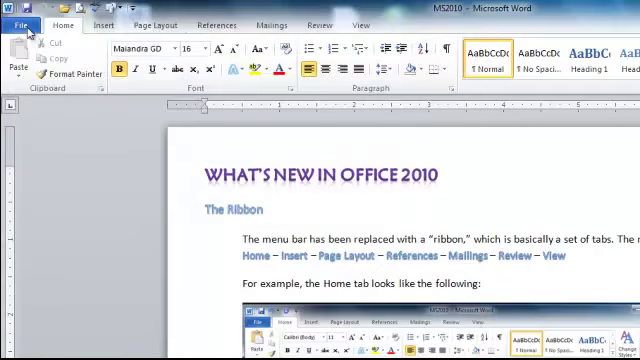
Reopen Save As for MS2010 and show the Save as type format list.
click(26, 34)
click(43, 68)
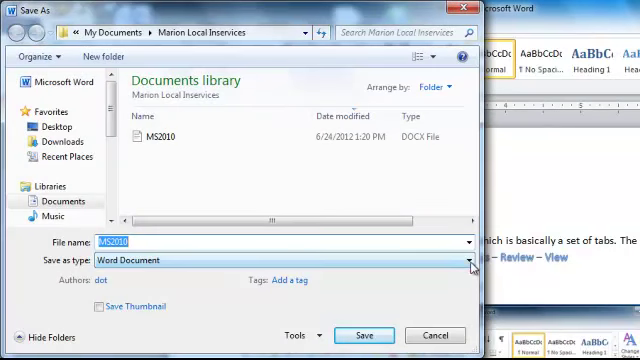
click(472, 261)
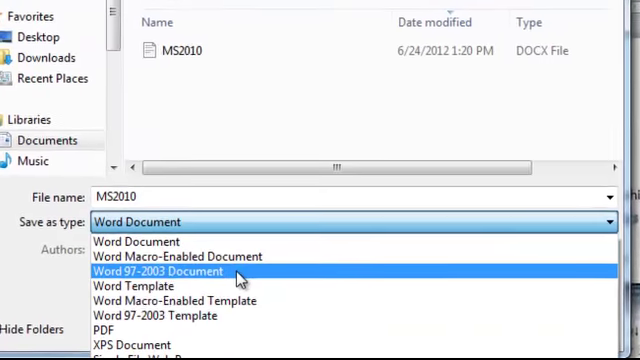
Choose Word 97-2003 Document as the file type, then reopen the format list.
click(200, 296)
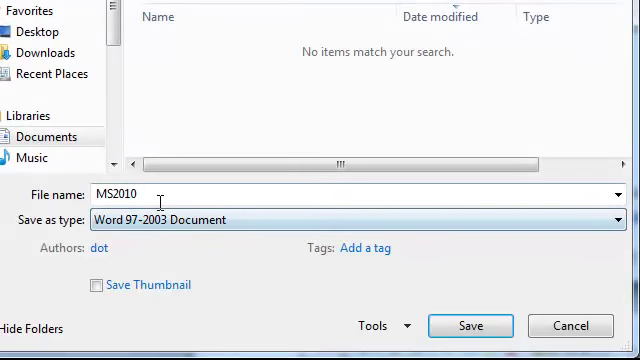
click(619, 221)
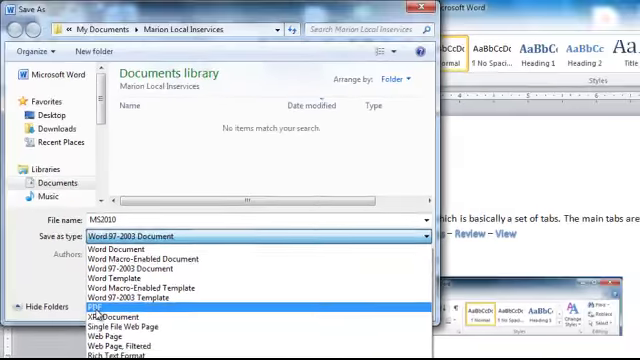
Save MS2010 as a PDF into the Desktop folder.
click(103, 308)
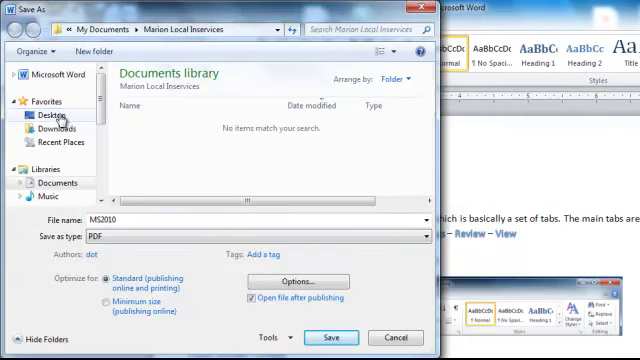
click(62, 117)
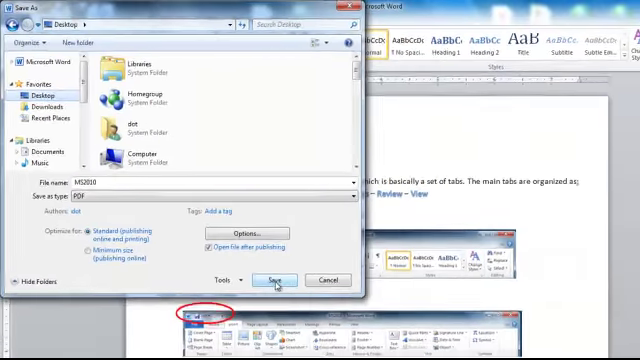
click(331, 337)
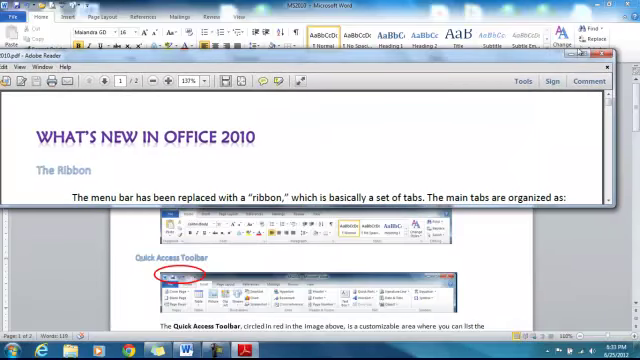
Maximize Adobe Reader to view the MS2010 PDF, then close Reader.
click(598, 54)
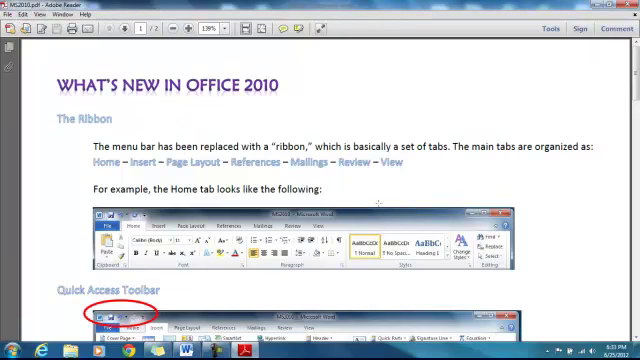
scroll(547, 238, down, 2)
scroll(547, 238, down, 2)
scroll(547, 238, down, 4)
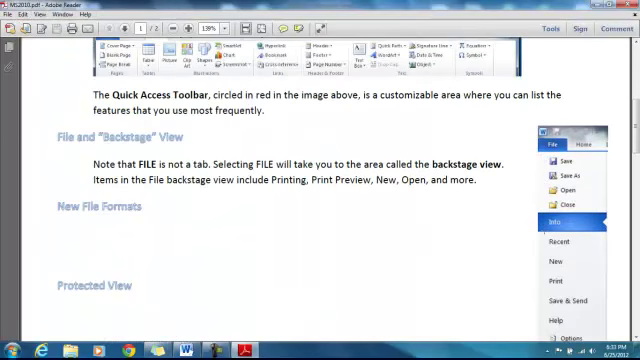
scroll(537, 228, down, 2)
scroll(537, 228, down, 1)
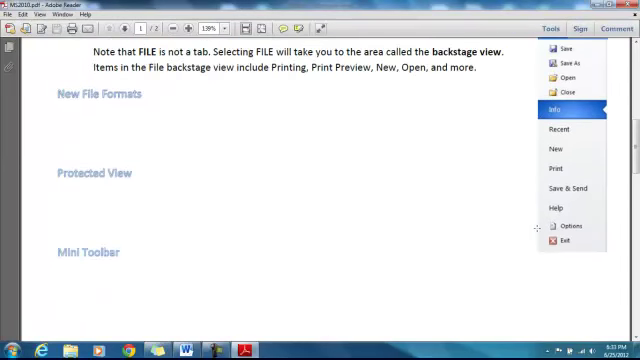
scroll(430, 233, down, 1)
scroll(421, 233, down, 2)
scroll(421, 233, down, 3)
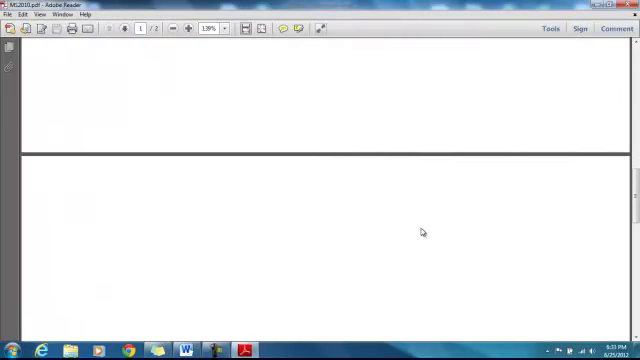
scroll(422, 230, up, 3)
scroll(421, 227, up, 5)
scroll(436, 221, up, 5)
scroll(441, 219, up, 5)
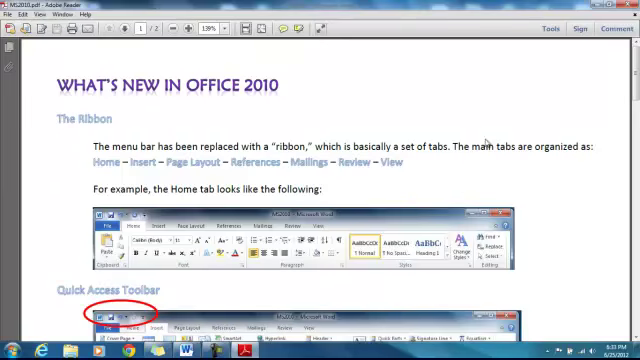
click(630, 4)
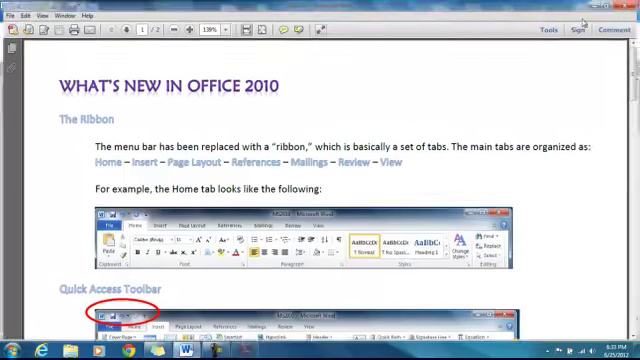